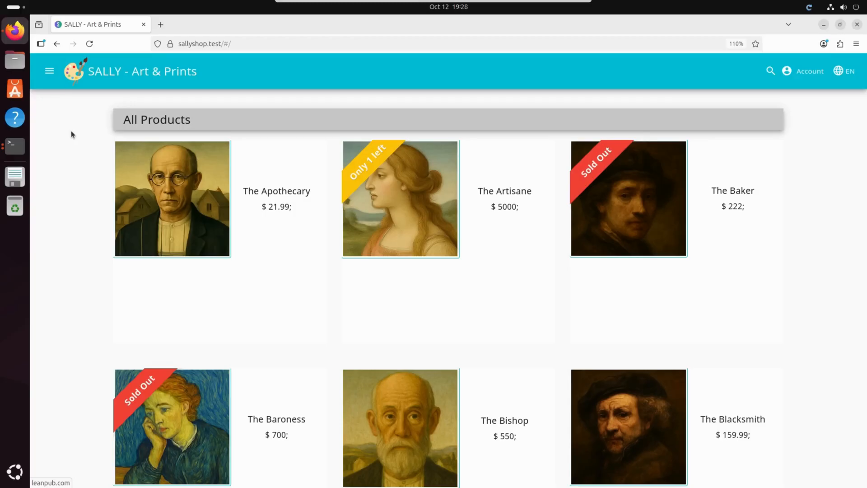
# Review the SALLY shop's navigation links and customer login form, and return to the product overview
pyautogui.click(50, 72)
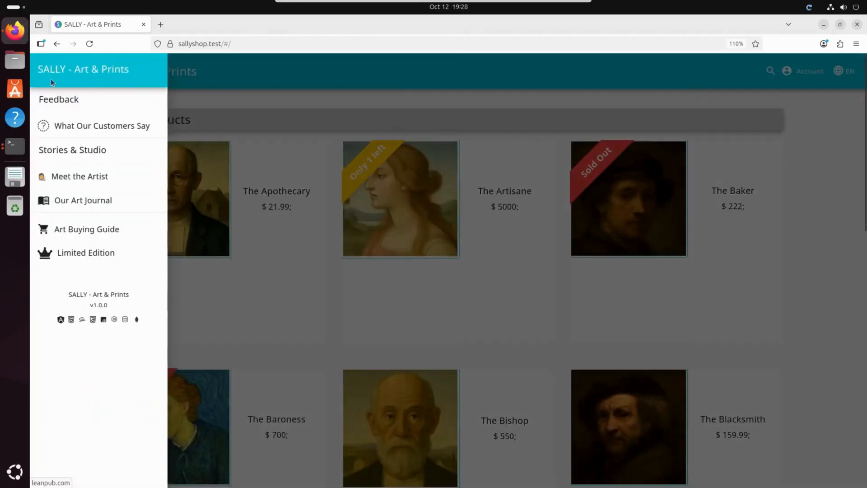
pyautogui.click(268, 109)
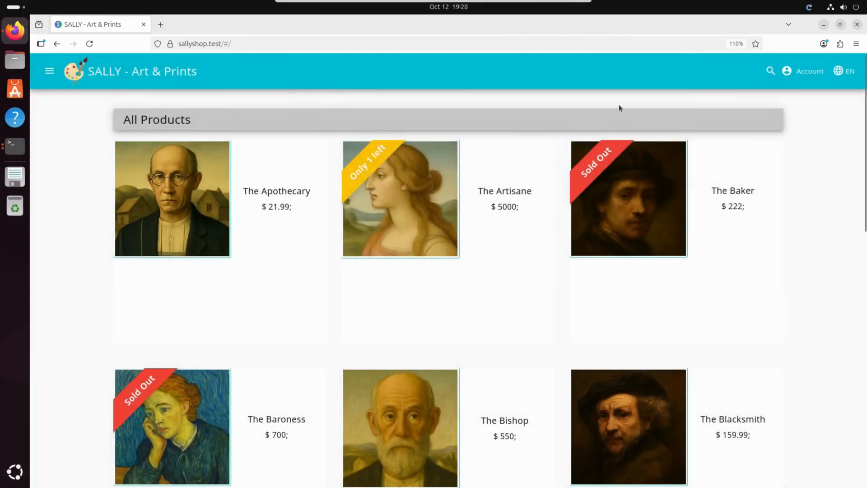
pyautogui.click(804, 71)
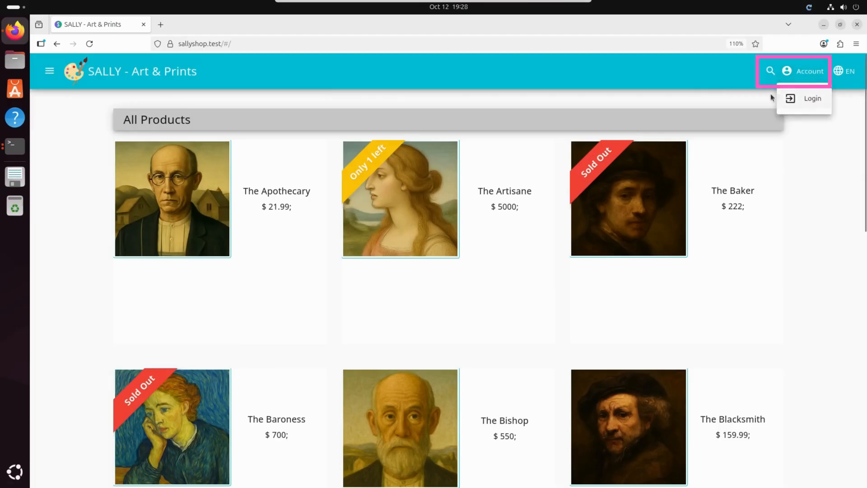
pyautogui.click(811, 100)
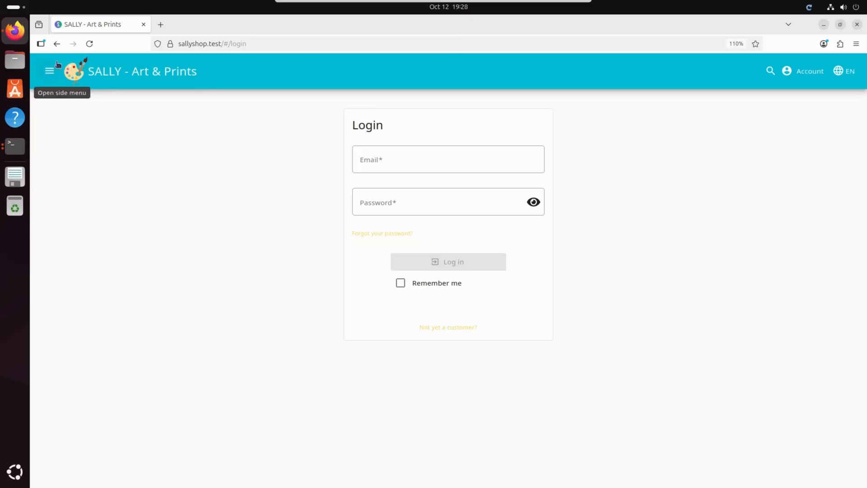
pyautogui.click(150, 80)
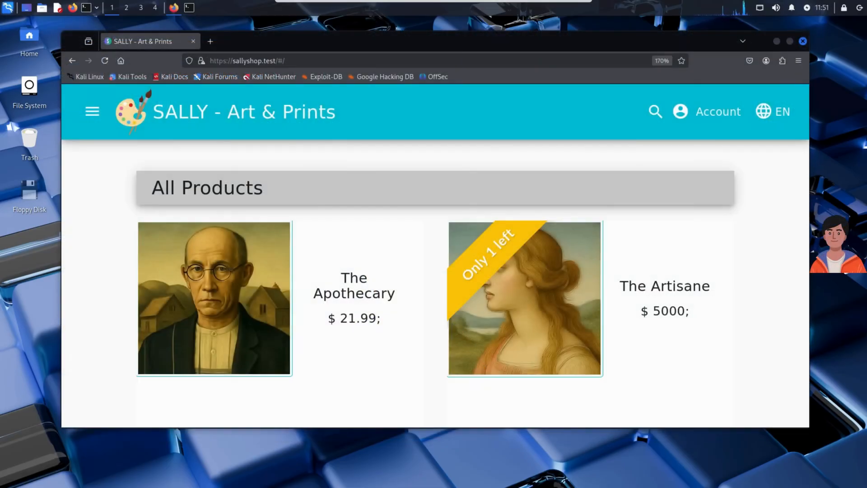
# Examine the paintings and prices in the shop's All Products list down to the pagination and back up
pyautogui.scroll(-3, 775, 244)
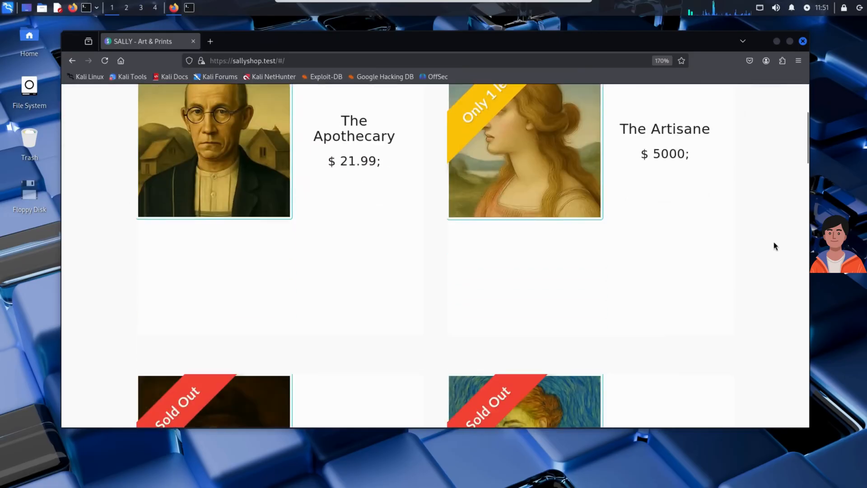
pyautogui.scroll(-3, 776, 240)
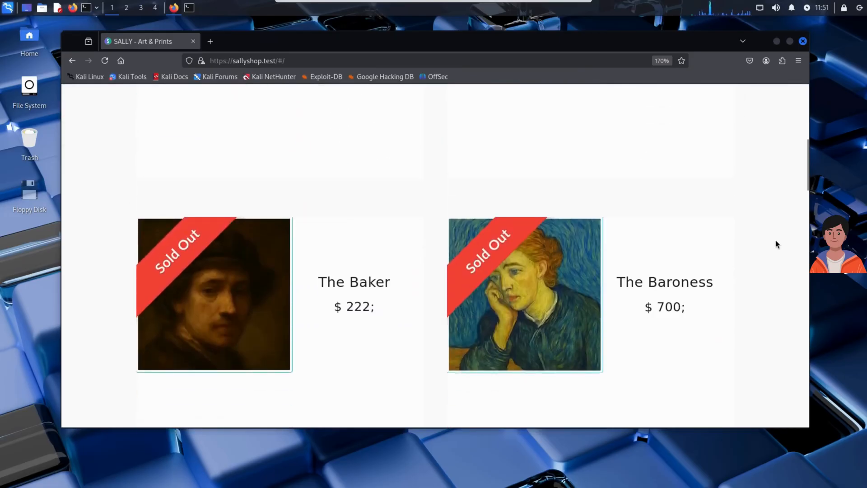
pyautogui.scroll(-6, 777, 240)
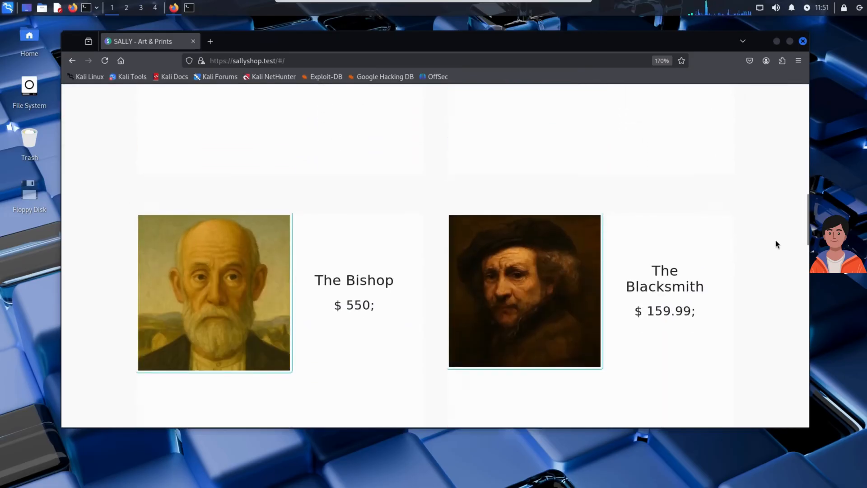
pyautogui.scroll(-6, 776, 240)
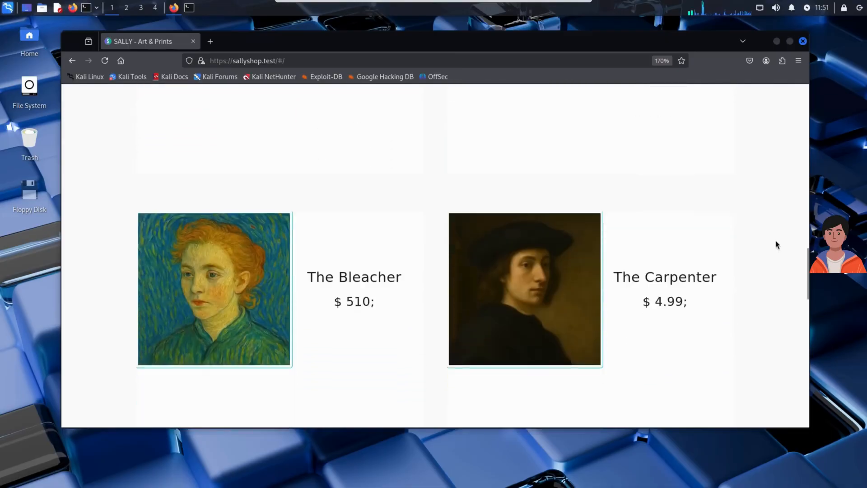
pyautogui.scroll(-12, 776, 244)
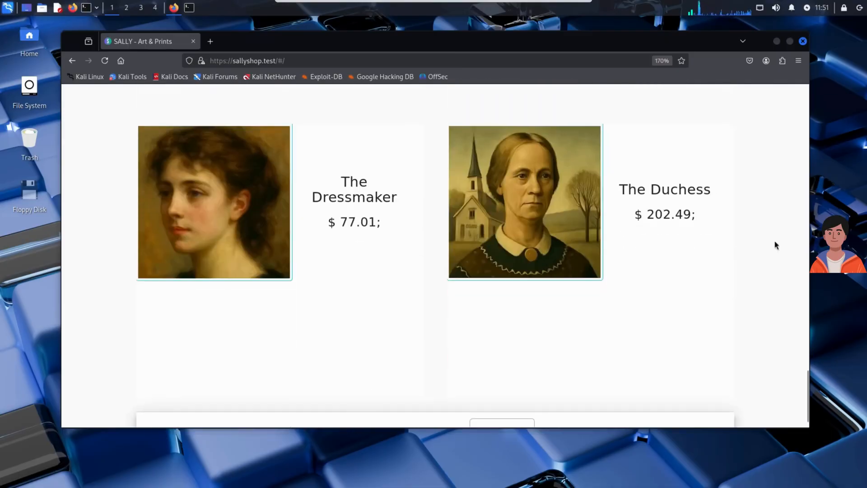
pyautogui.scroll(-2, 775, 242)
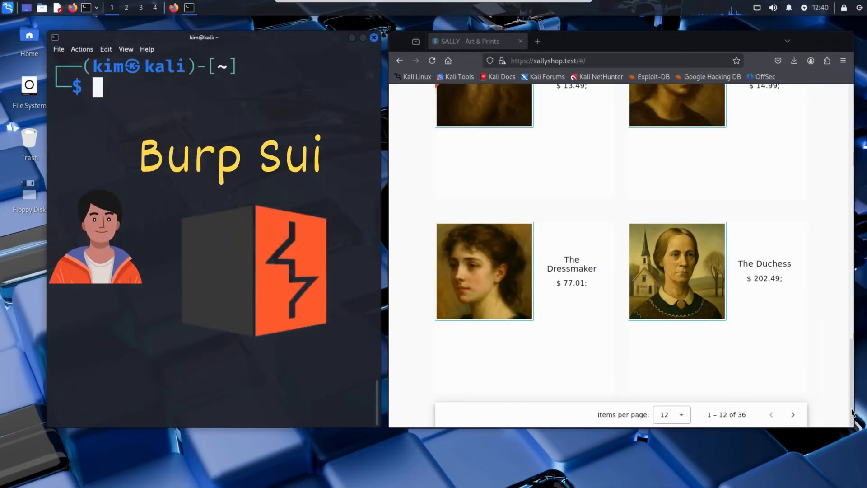
pyautogui.click(852, 412)
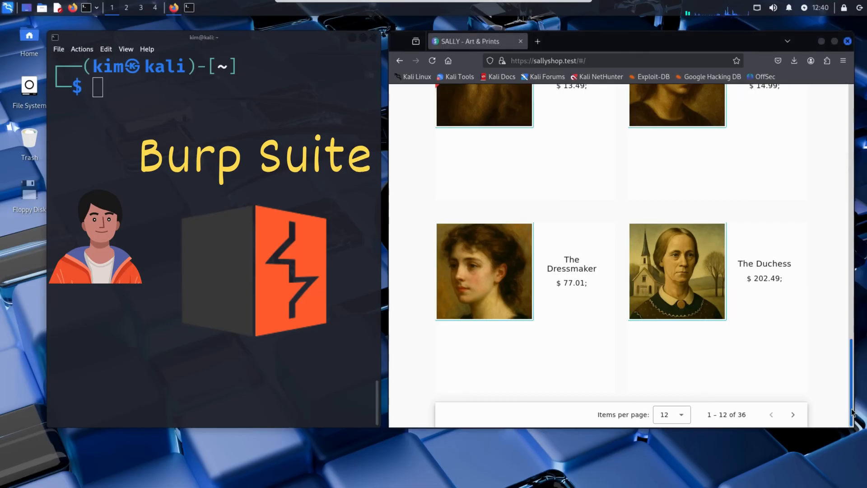
pyautogui.moveTo(852, 412); pyautogui.dragTo(843, 136)
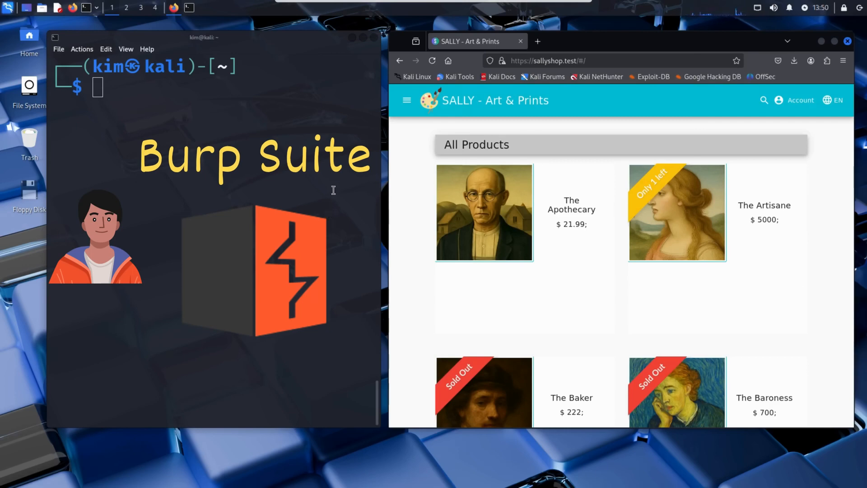
# Clear the desktop of open windows and start Burp Suite with a temporary in-memory project using Burp defaults
pyautogui.click(354, 38)
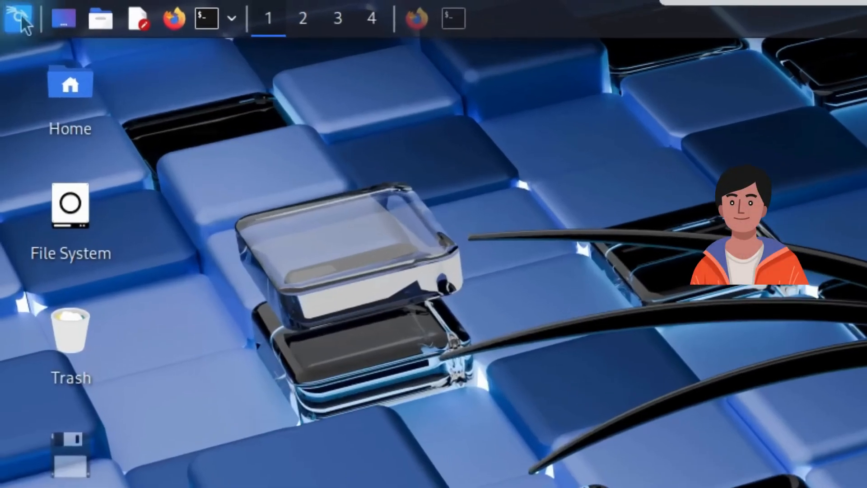
pyautogui.press('super')
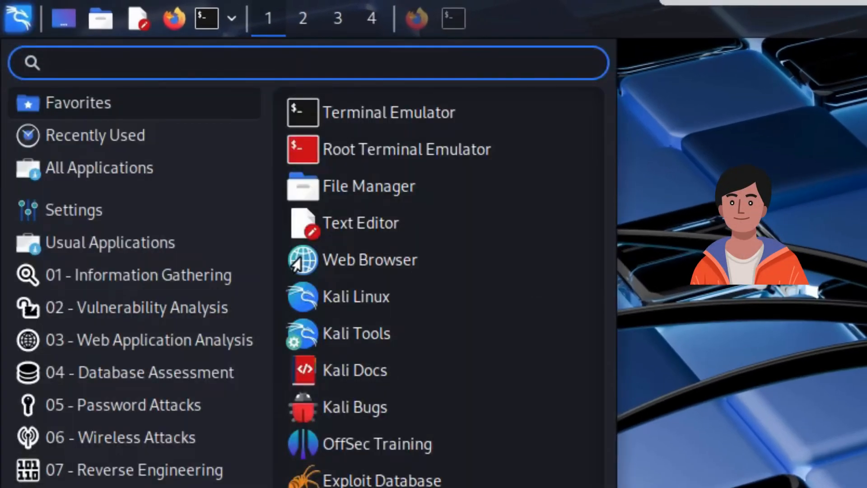
pyautogui.write('burp')
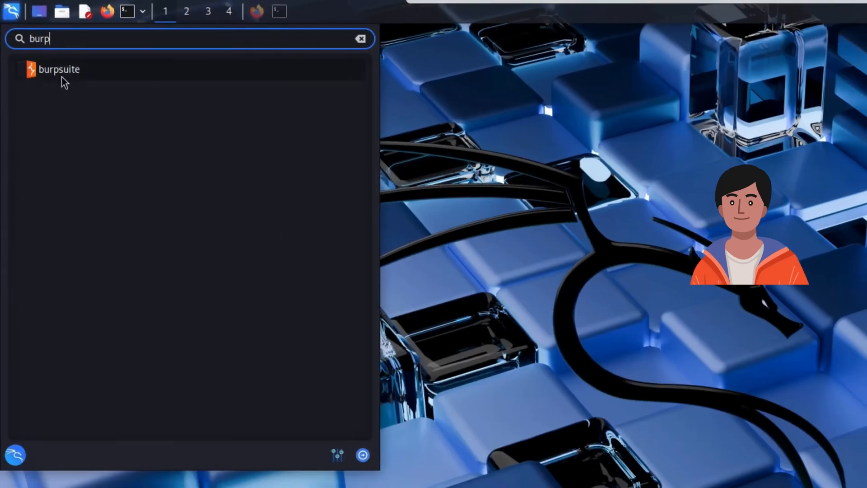
pyautogui.click(62, 72)
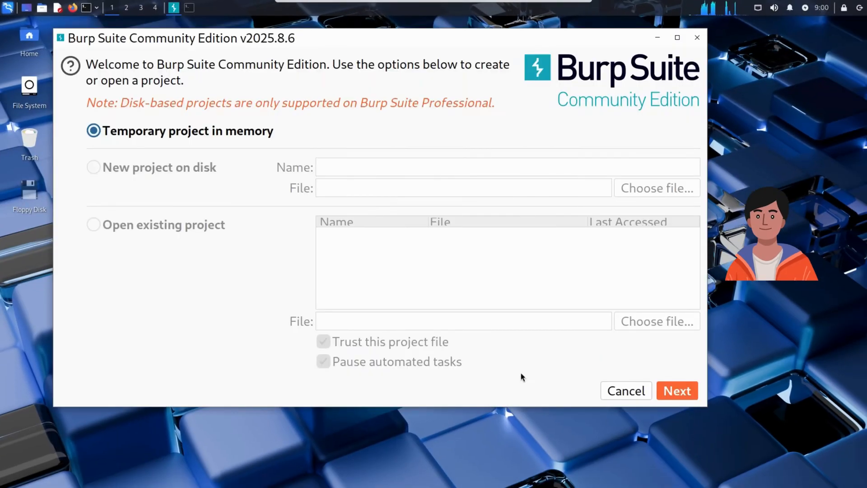
pyautogui.click(687, 384)
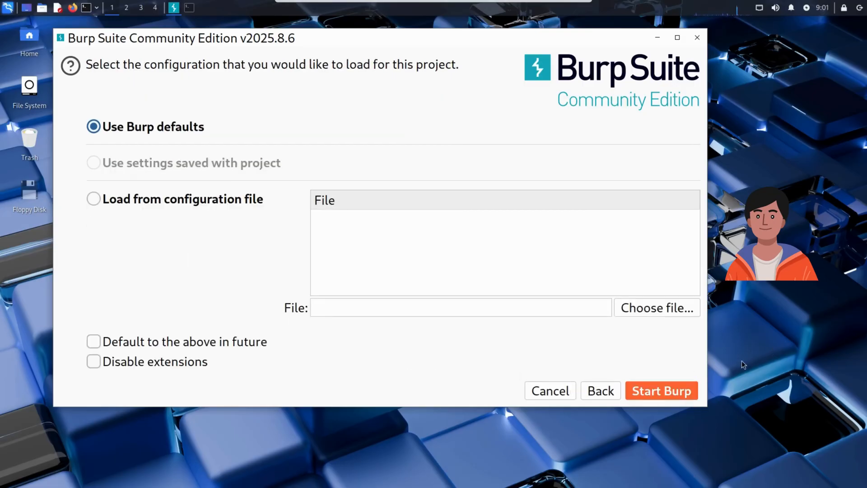
pyautogui.click(660, 391)
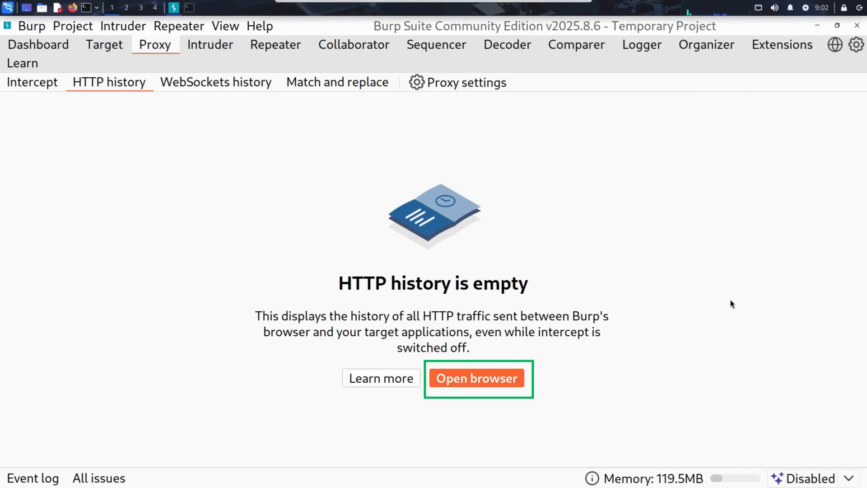
# Open Burp's built-in browser alongside the Burp window and clear the proxy's entire HTTP history
pyautogui.click(483, 380)
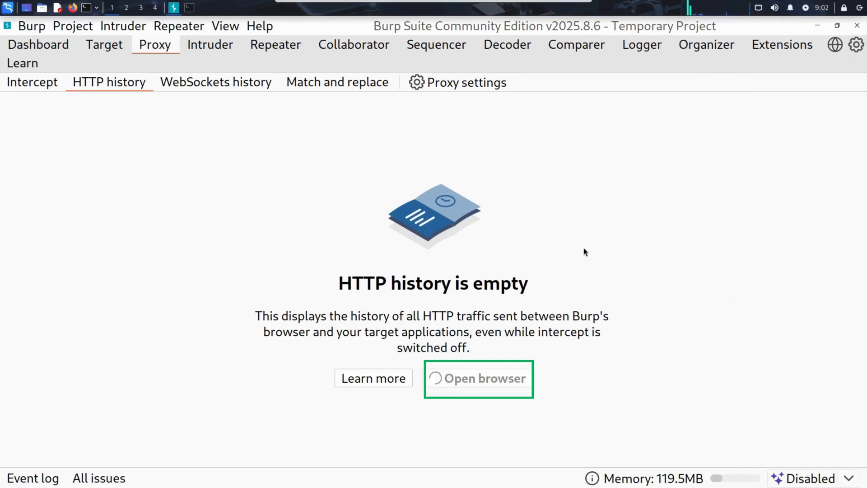
pyautogui.click(836, 25)
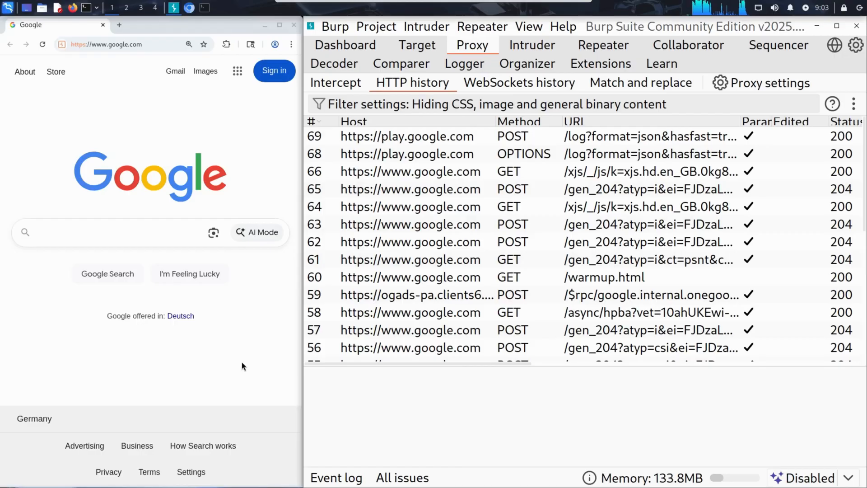
pyautogui.click(438, 141)
pyautogui.rightClick(439, 136)
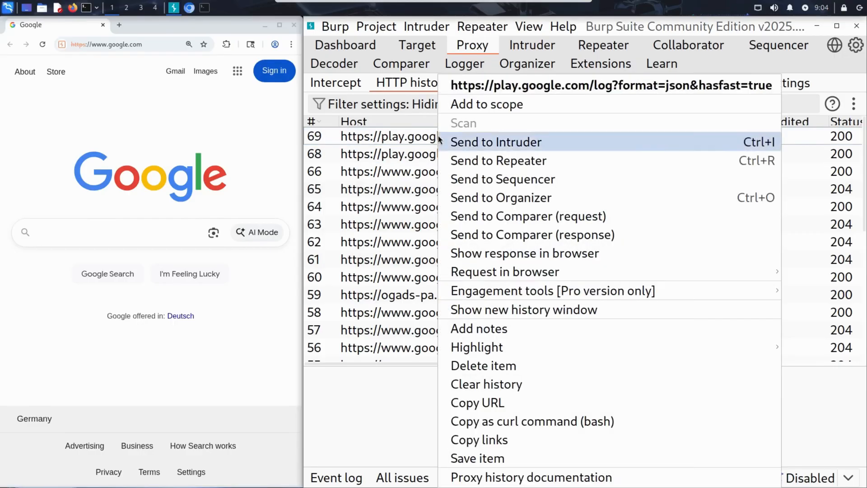
pyautogui.click(559, 390)
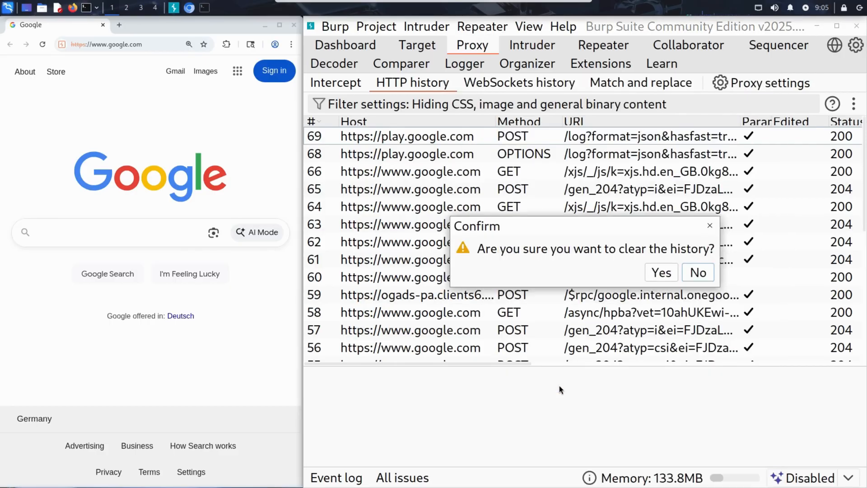
pyautogui.click(661, 272)
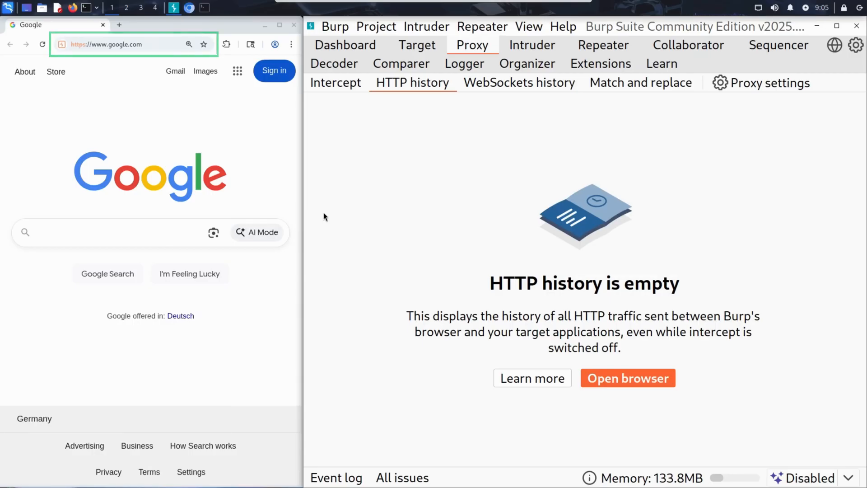
# Load sallyshop.test in Burp's browser, dismissing the welcome banner and accepting the cookies
pyautogui.click(155, 42)
pyautogui.write('sallyshop.test')
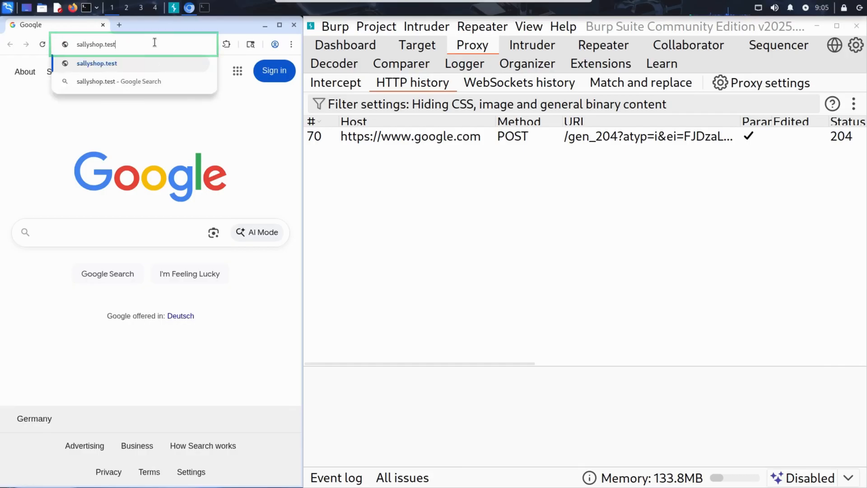
pyautogui.press('Return')
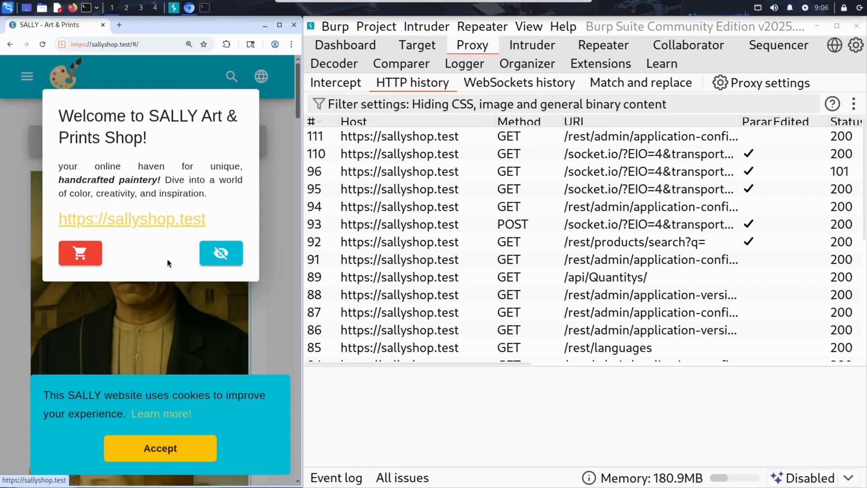
pyautogui.click(229, 254)
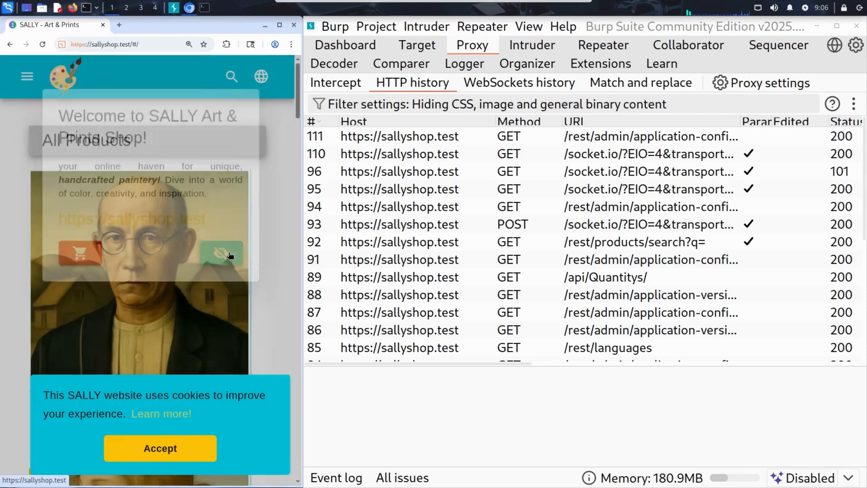
pyautogui.click(199, 445)
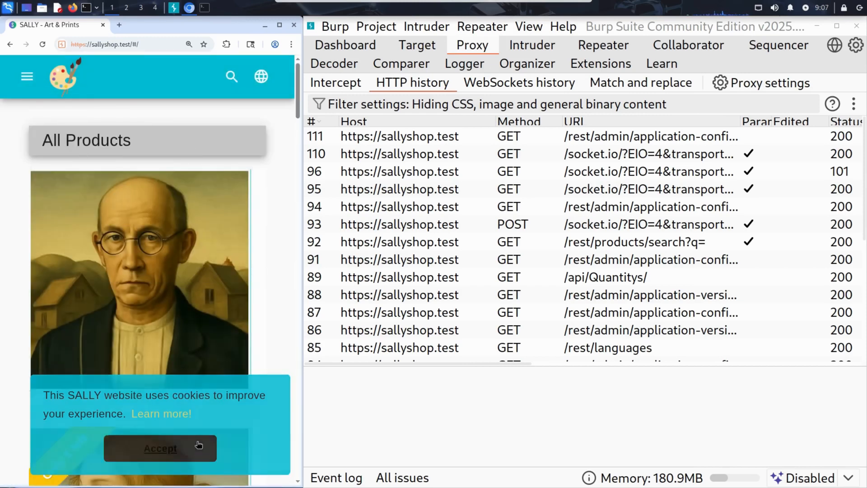
# Open the login page of the SALLY shop in Burp's browser
pyautogui.scroll(-7, 275, 293)
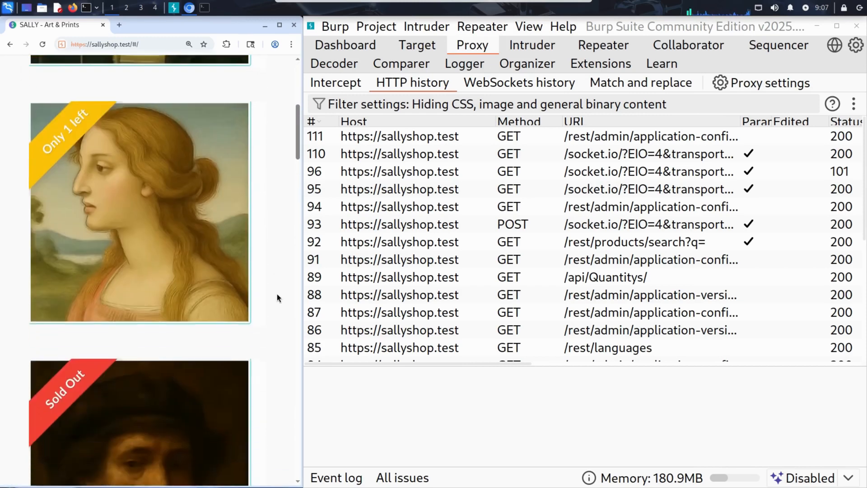
pyautogui.scroll(-8, 277, 294)
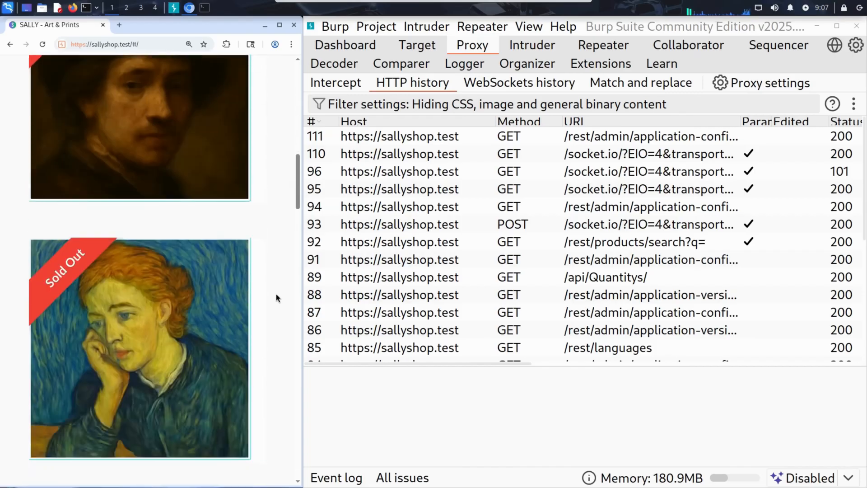
pyautogui.scroll(-10, 277, 294)
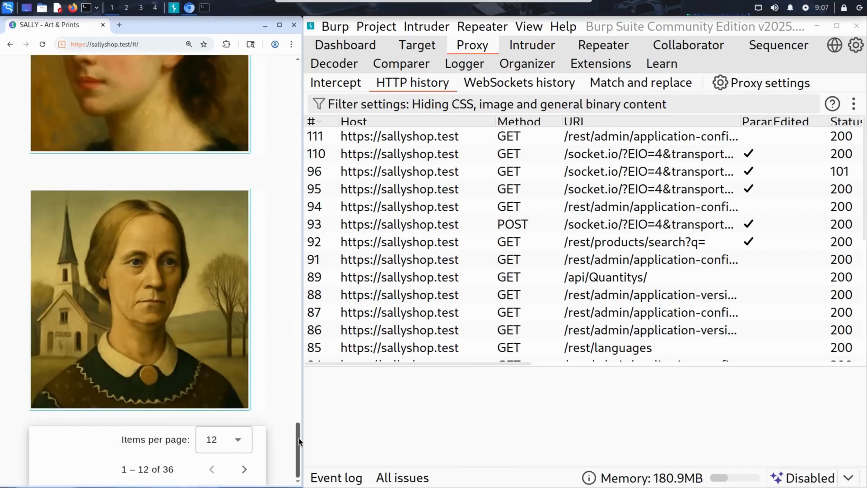
pyautogui.moveTo(299, 441); pyautogui.dragTo(278, 101)
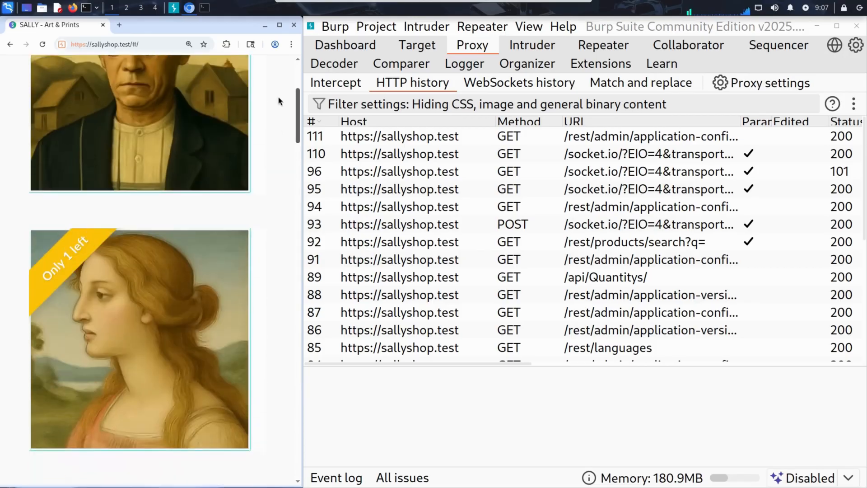
pyautogui.scroll(5, 278, 101)
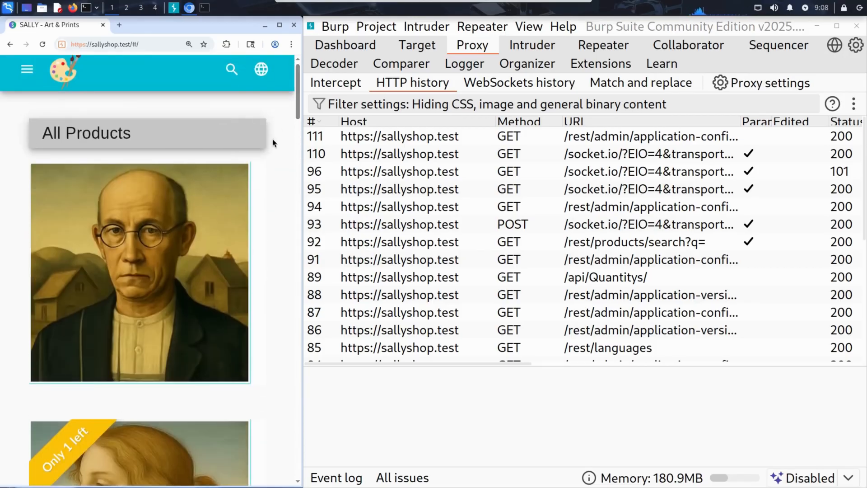
pyautogui.press('Tab')
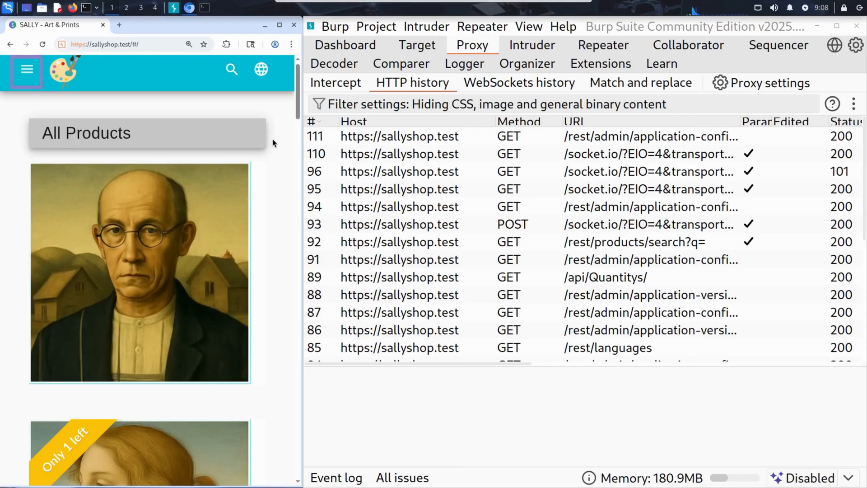
pyautogui.click(28, 67)
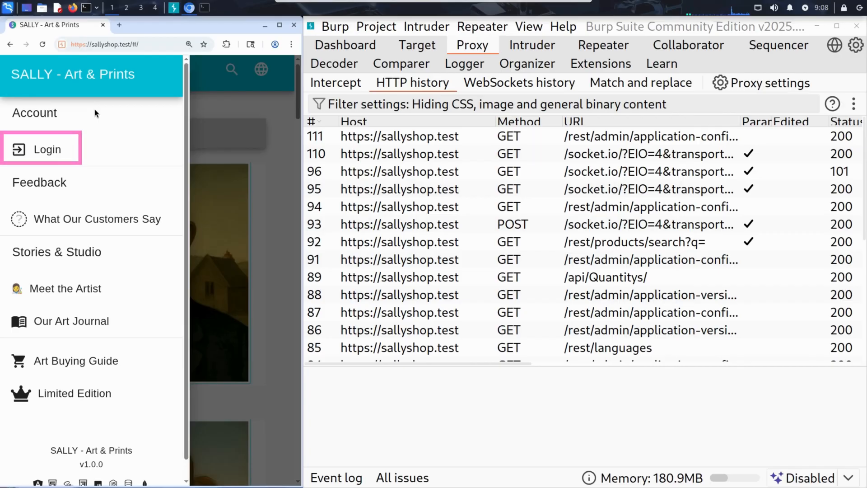
pyautogui.click(56, 153)
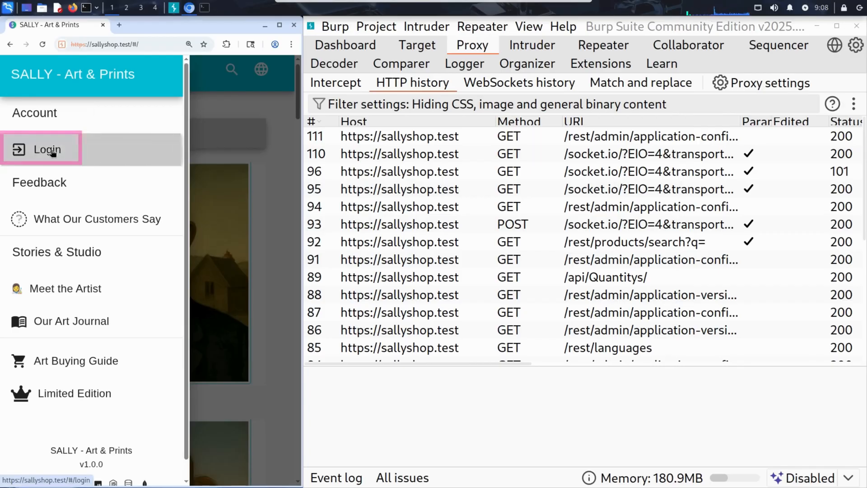
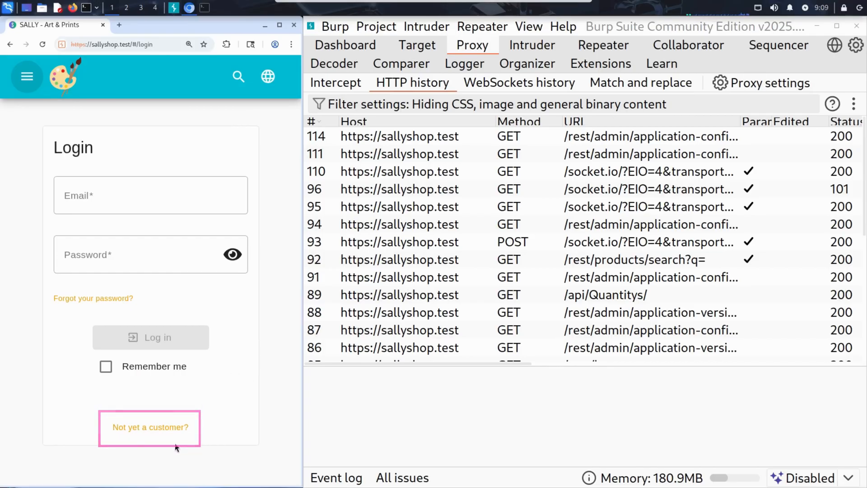
# Open the new customer registration form, enter the e-mail address, and fill in the password and repeat password fields
pyautogui.click(154, 432)
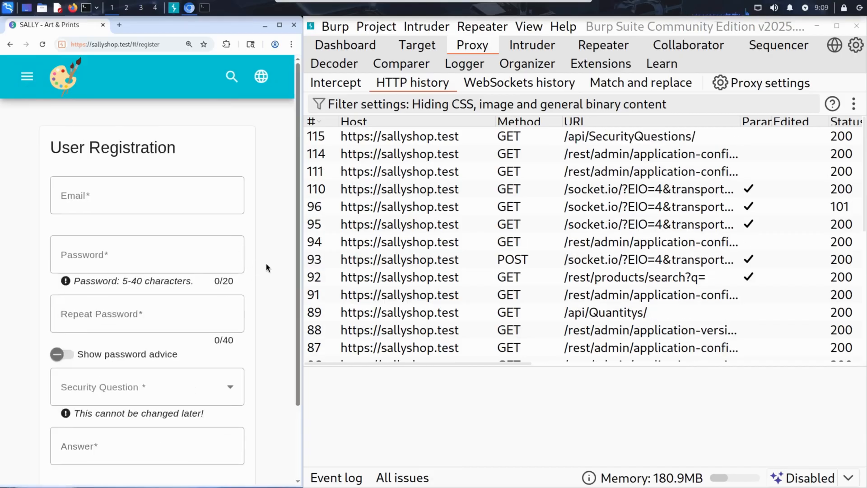
pyautogui.scroll(-1, 298, 293)
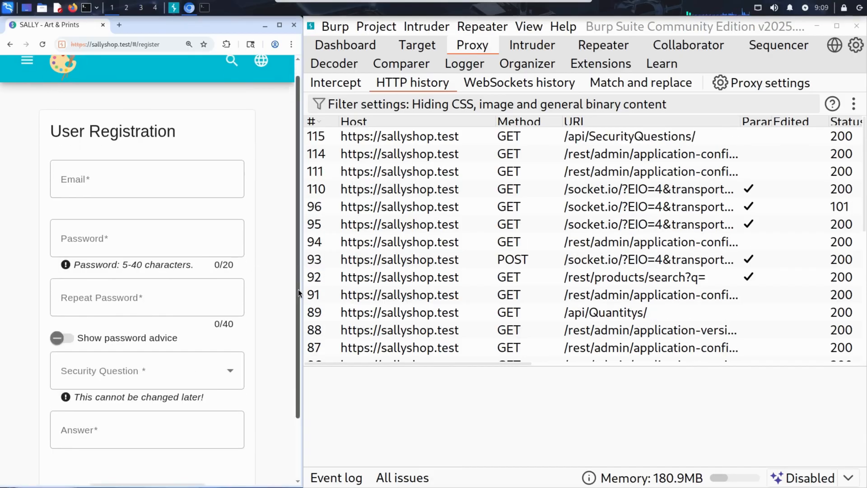
pyautogui.moveTo(298, 292); pyautogui.dragTo(297, 323)
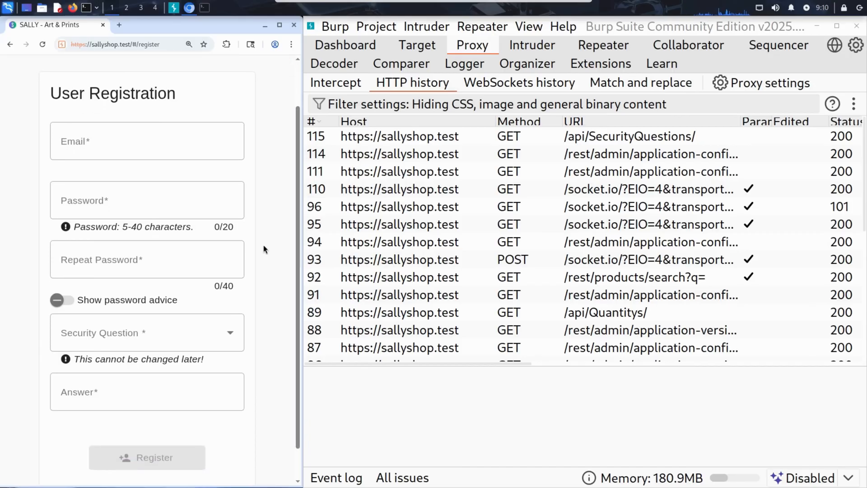
pyautogui.click(161, 143)
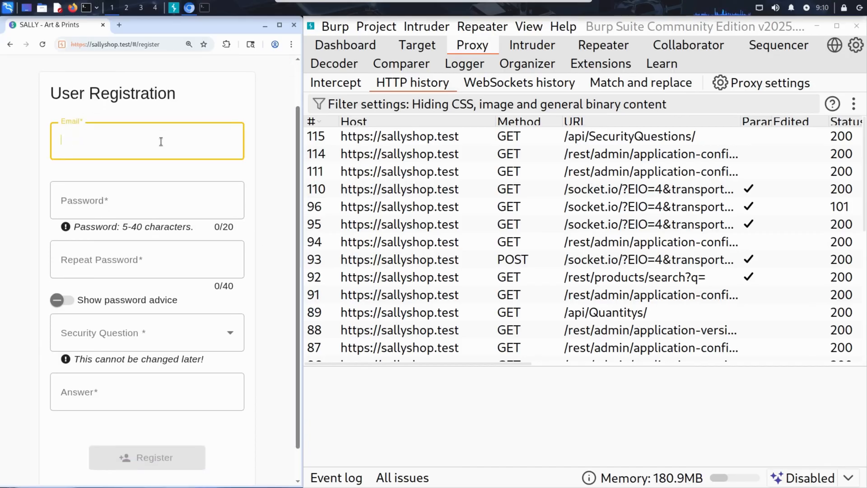
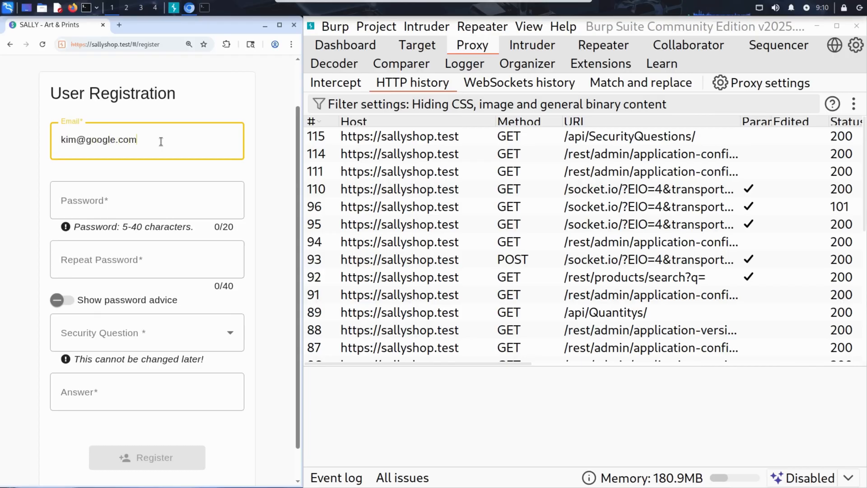
pyautogui.press('Tab')
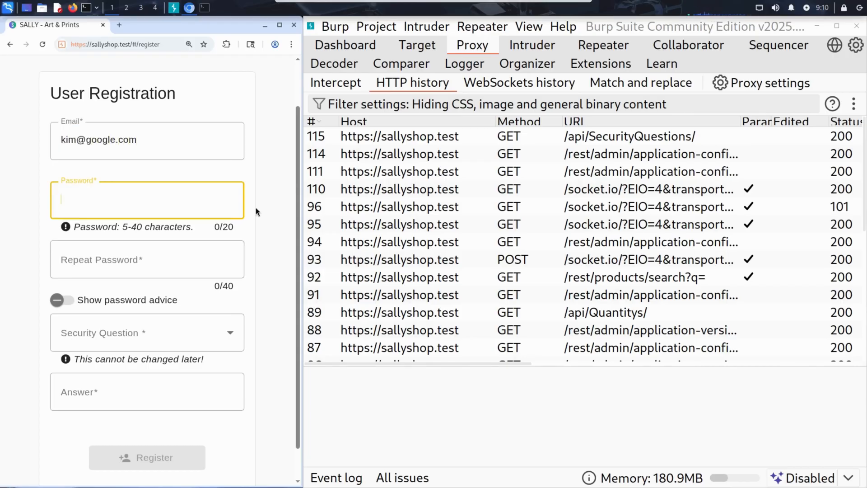
pyautogui.write('12345')
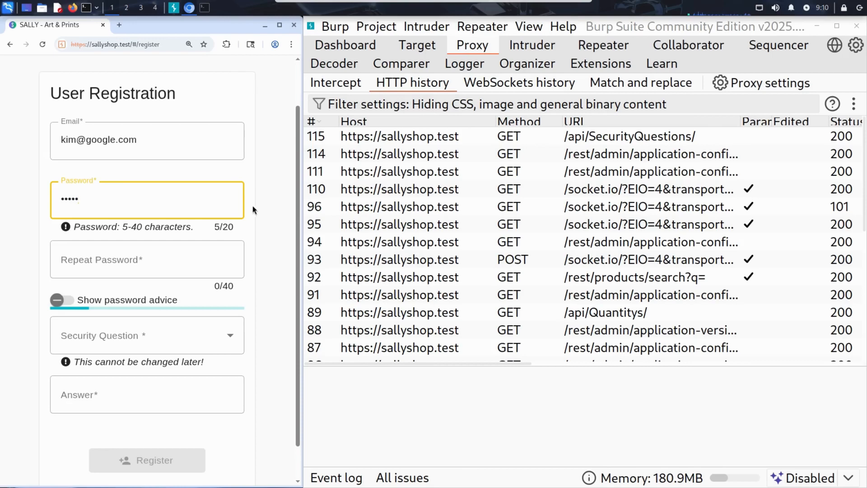
pyautogui.click(207, 251)
pyautogui.write('12345')
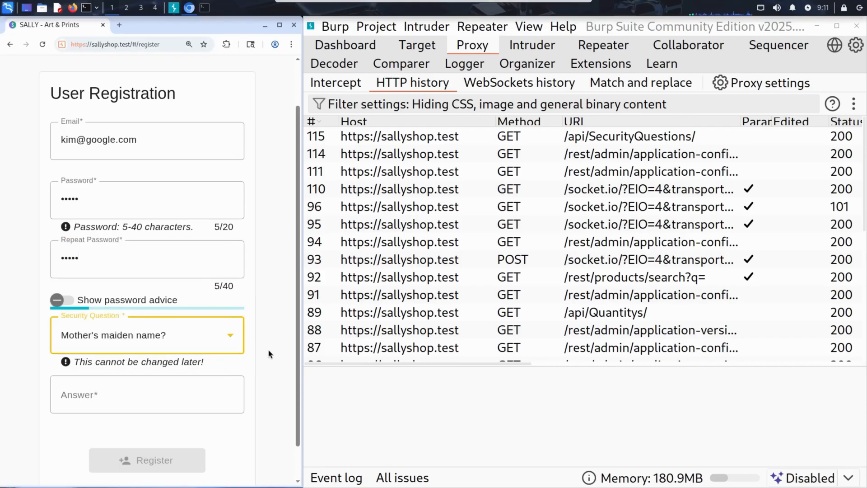
# Choose the security question "Mother's maiden name?", enter the security answer, and submit the registration
pyautogui.click(183, 397)
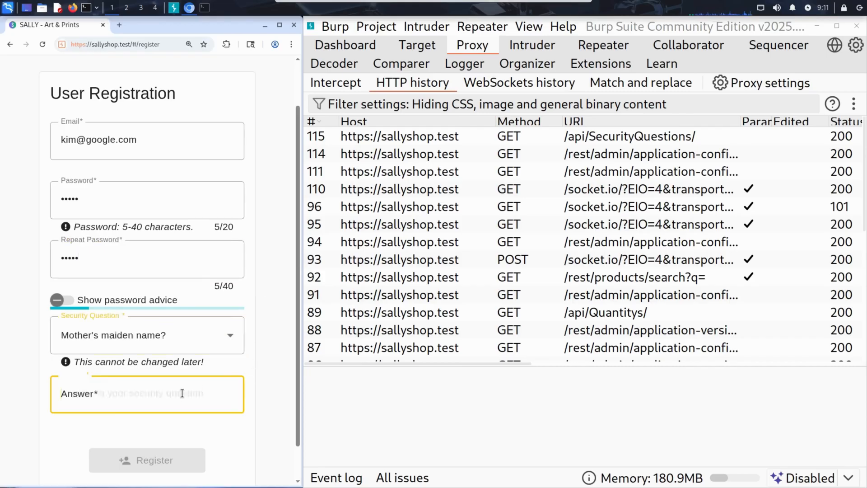
pyautogui.write('Ana')
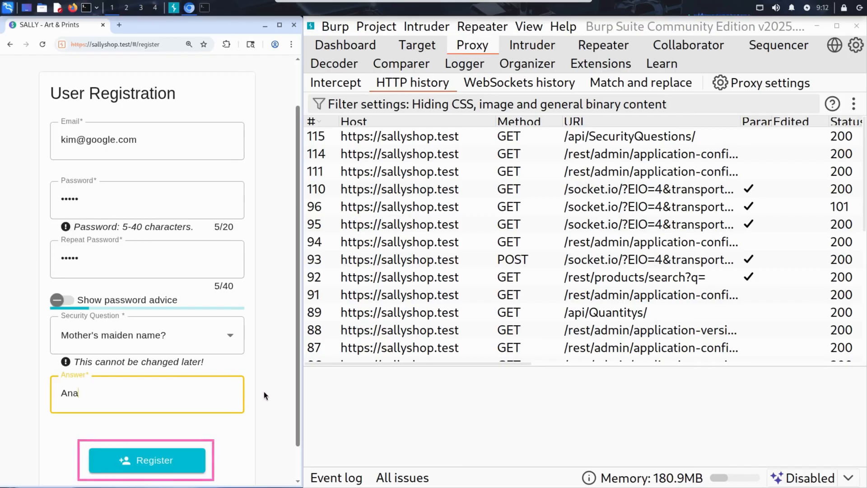
pyautogui.click(154, 463)
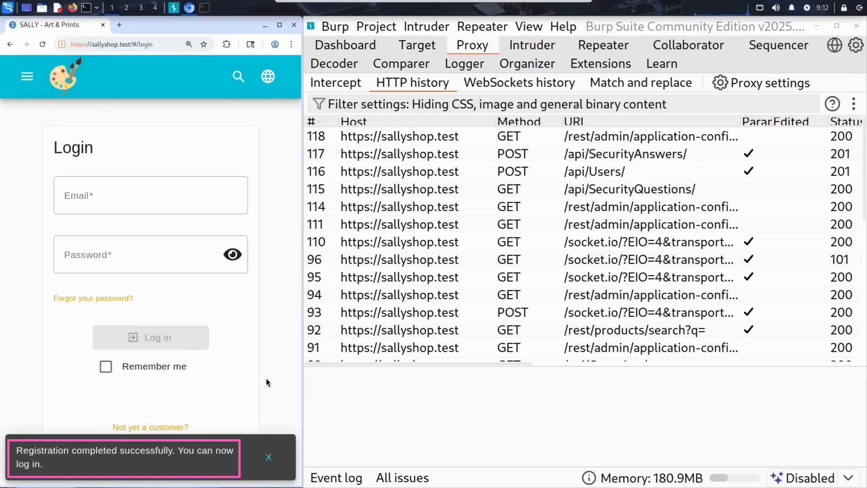
# Log in to the shop with the newly registered e-mail address and account password
pyautogui.click(201, 193)
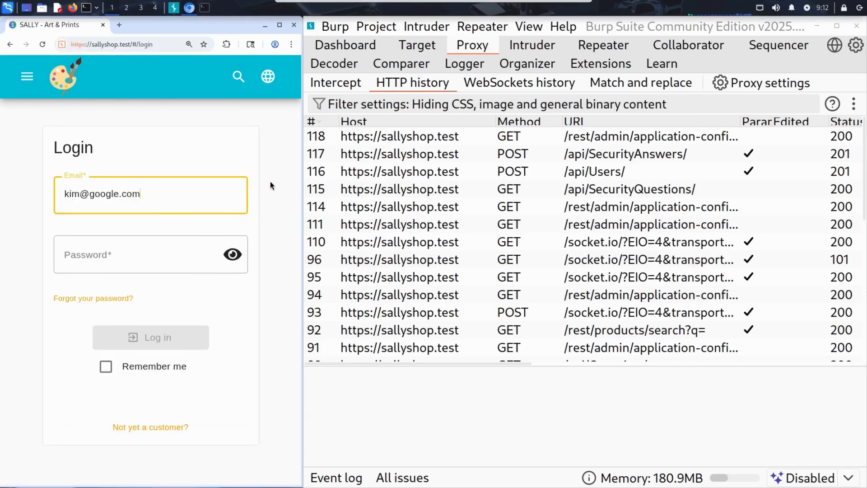
pyautogui.press('Tab')
pyautogui.write('12345')
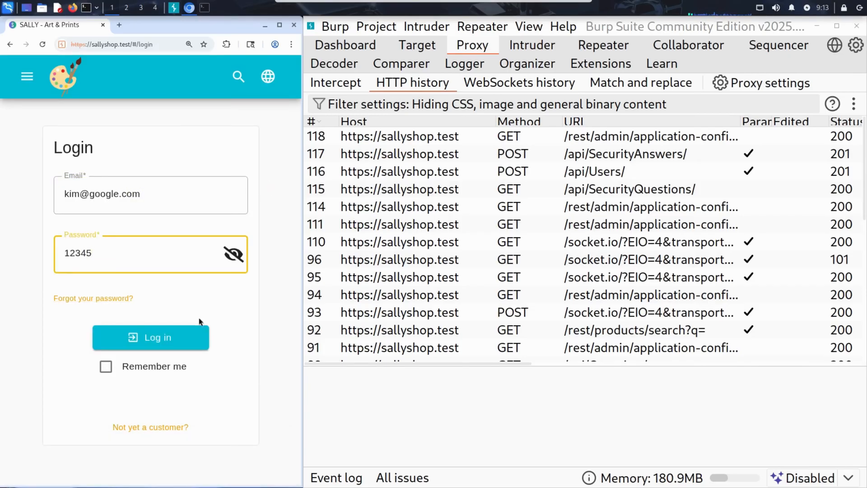
pyautogui.click(194, 335)
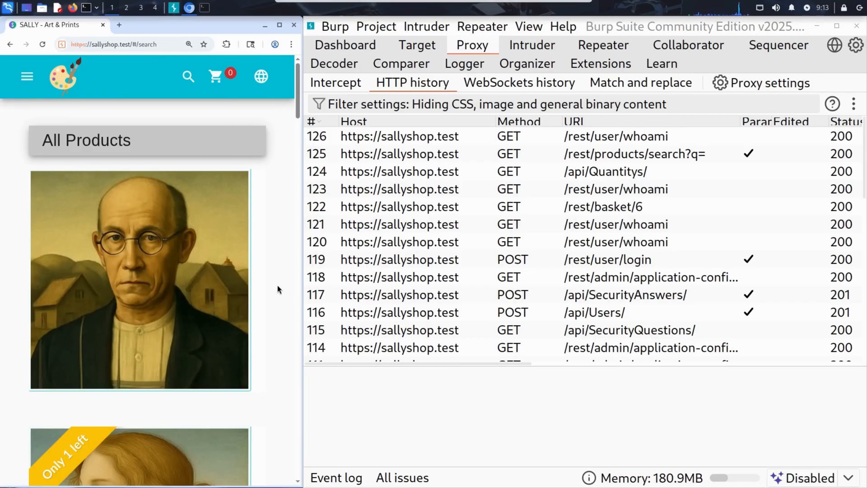
# Maximize the browser window and add The Artisane, The Bishop and The Blacksmith to the basket
pyautogui.click(277, 26)
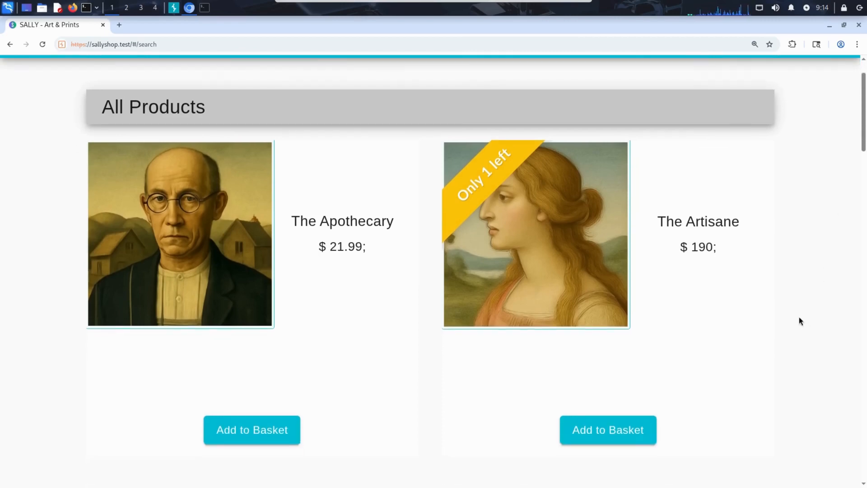
pyautogui.click(610, 433)
pyautogui.scroll(-1, 753, 316)
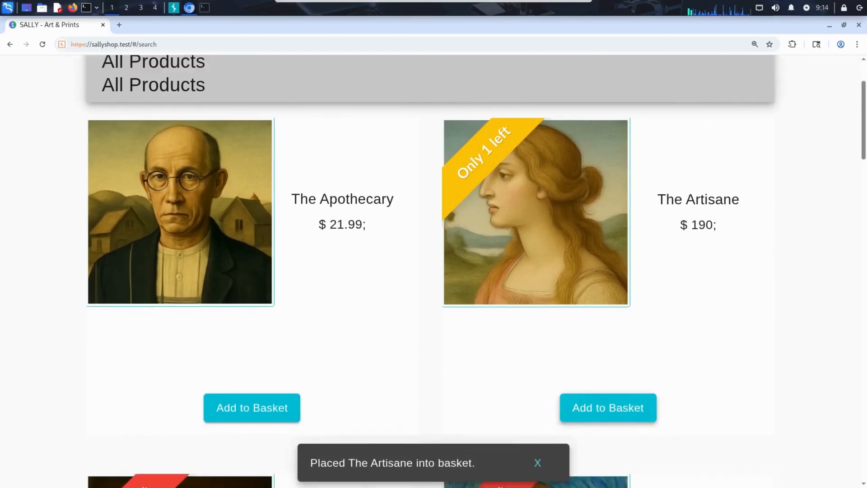
pyautogui.scroll(-15, 778, 261)
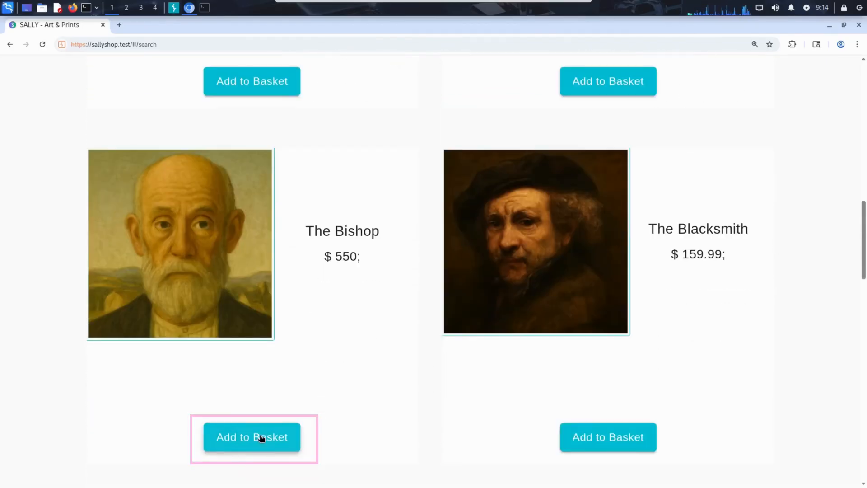
pyautogui.click(261, 438)
pyautogui.scroll(-2, 508, 309)
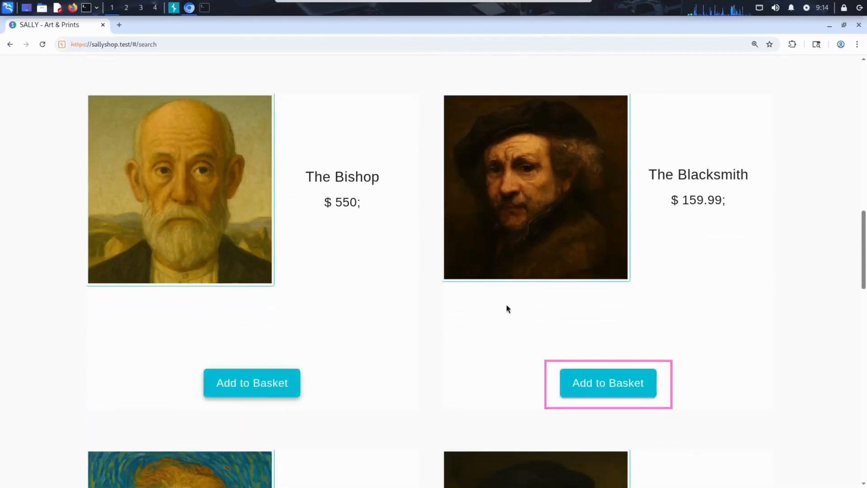
pyautogui.click(616, 387)
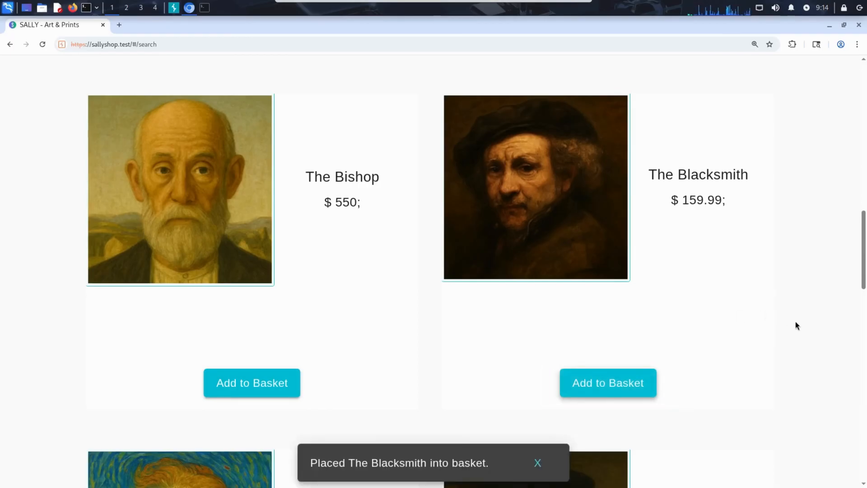
# Open the shopping basket and review its items and total price
pyautogui.scroll(20, 796, 325)
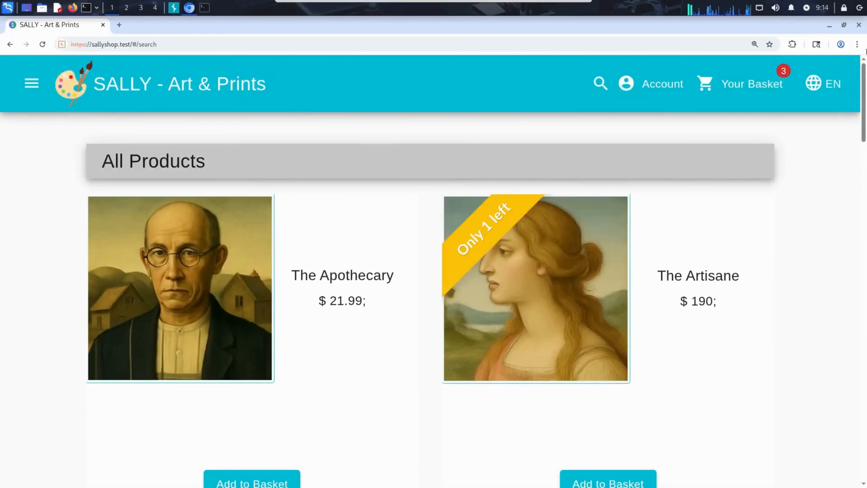
pyautogui.click(763, 86)
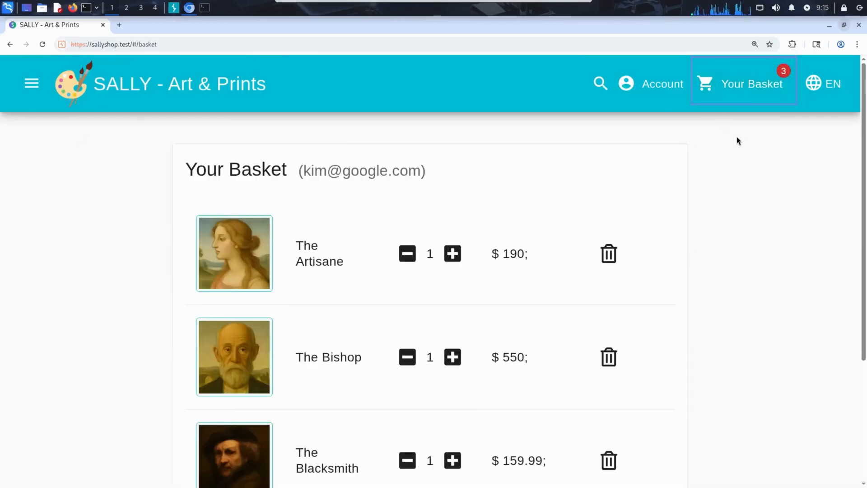
pyautogui.scroll(-1, 736, 241)
pyautogui.scroll(-1, 736, 240)
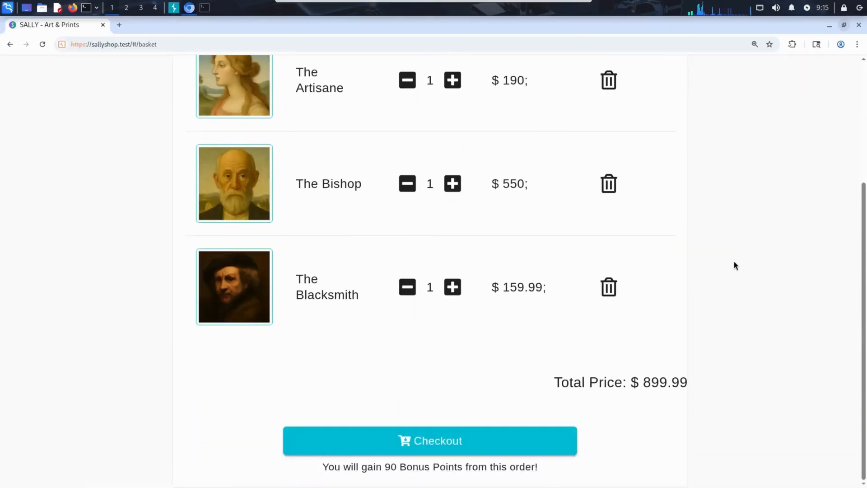
pyautogui.scroll(1, 731, 270)
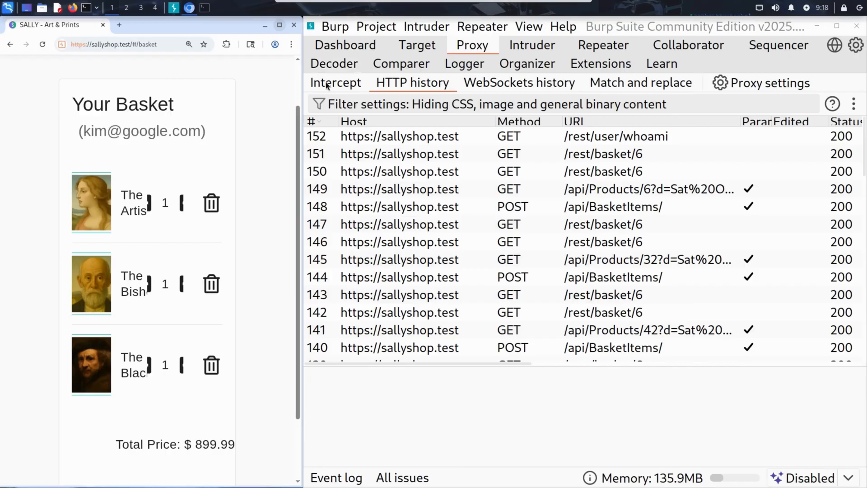
# Turn on interception in Burp's proxy and reload the basket page in Burp's browser
pyautogui.click(327, 82)
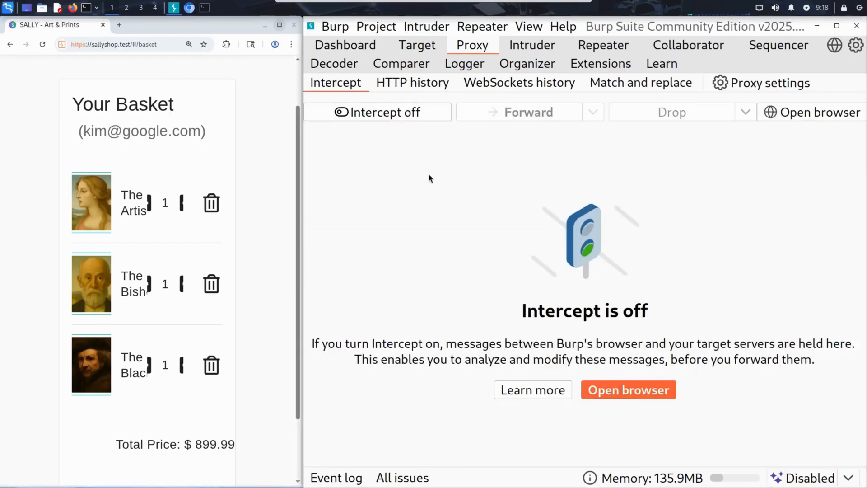
pyautogui.click(406, 117)
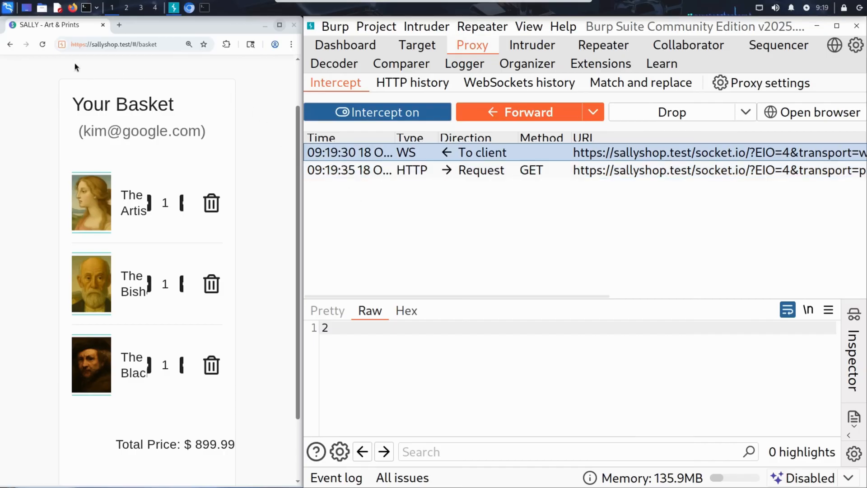
pyautogui.click(42, 48)
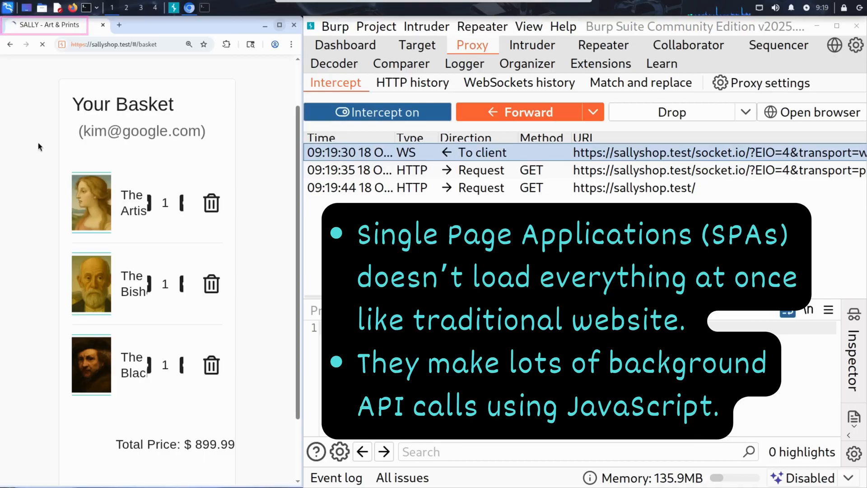
# Extend the selection of held messages to include the intercepted socket.io GET request
pyautogui.click(478, 174)
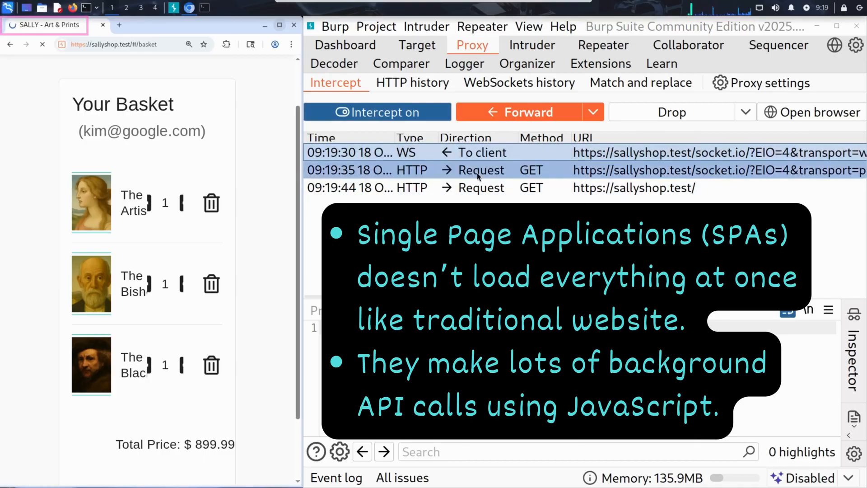
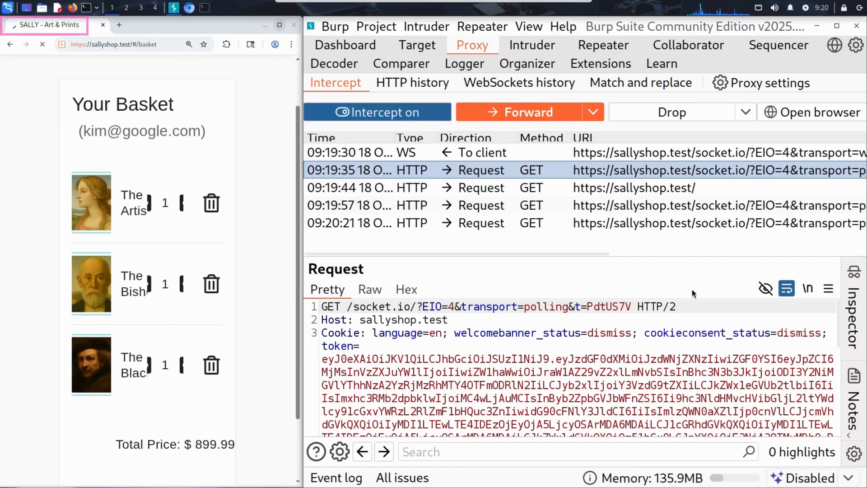
# Show the available forwarding options for the messages held by the proxy
pyautogui.click(595, 109)
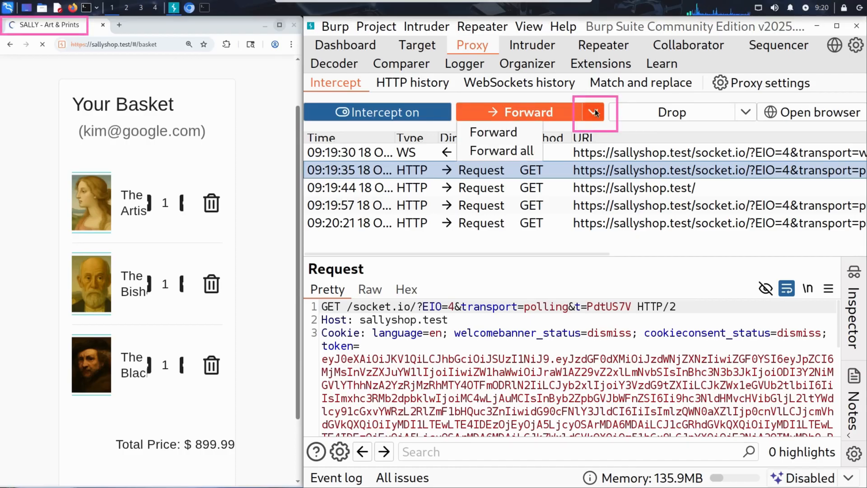
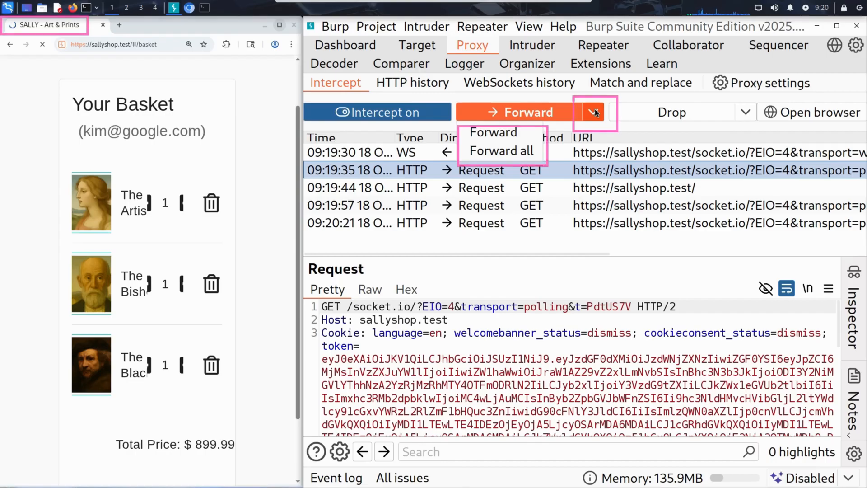
# Dismiss the forwarding options without forwarding any of the held messages
pyautogui.click(604, 100)
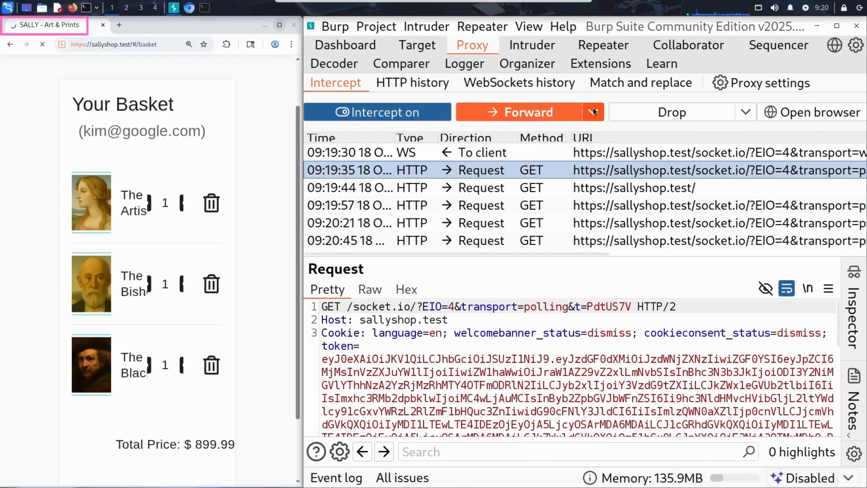
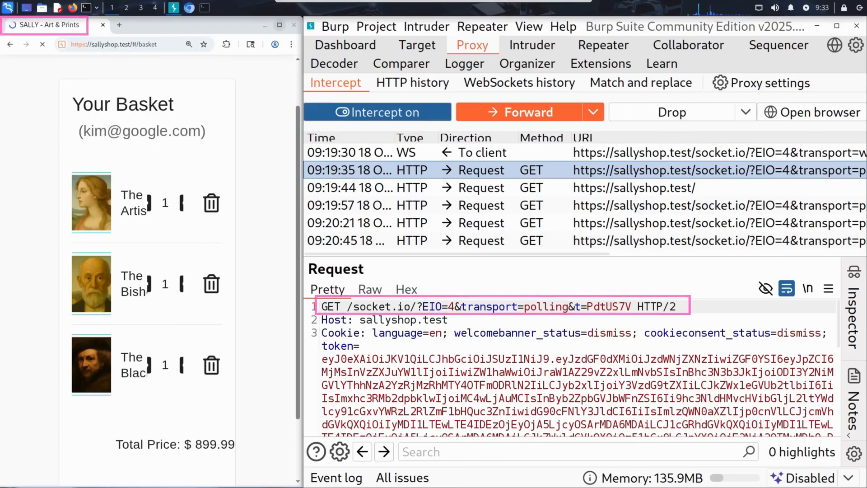
# Forward the selected socket.io polling GET request from the intercept queue to the server
pyautogui.click(532, 110)
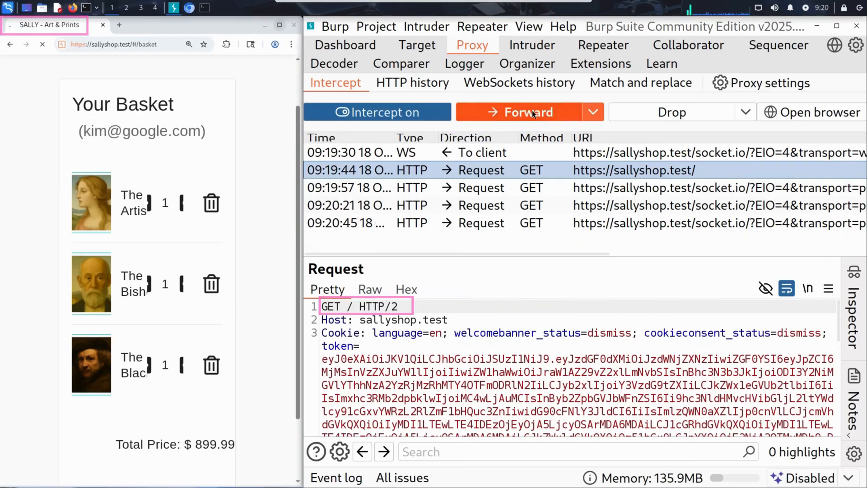
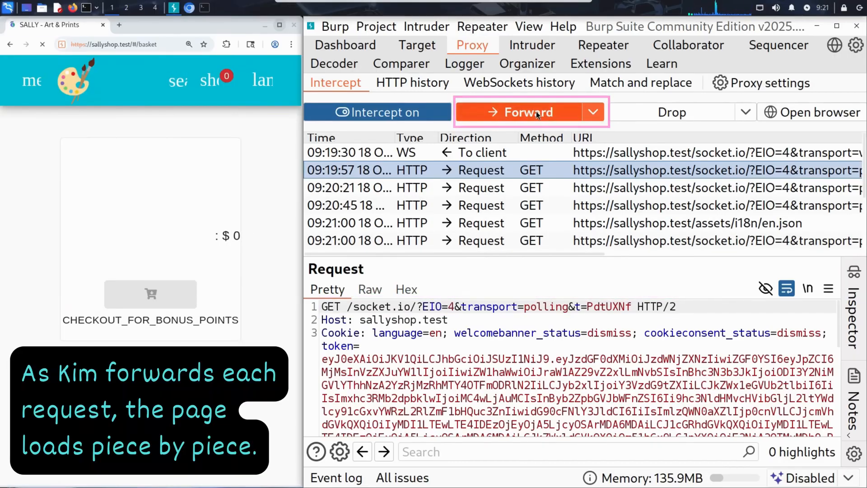
# Forward the held requests one at a time, from the socket.io polling GETs through /rest/languages, stopping at the GET /rest/basket/6 request
pyautogui.click(536, 112)
pyautogui.click(537, 112)
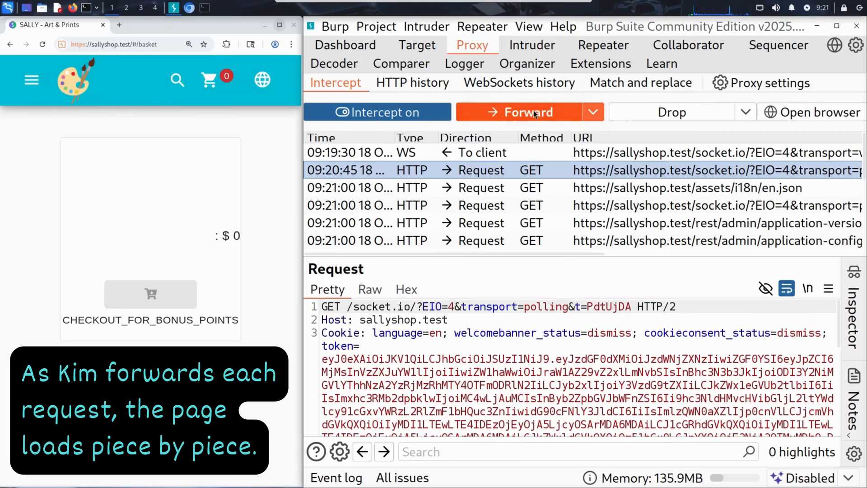
pyautogui.click(534, 111)
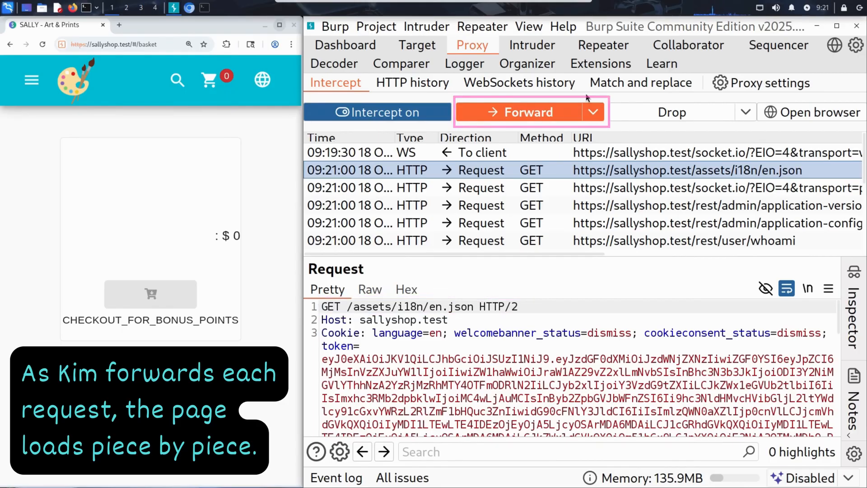
pyautogui.click(537, 115)
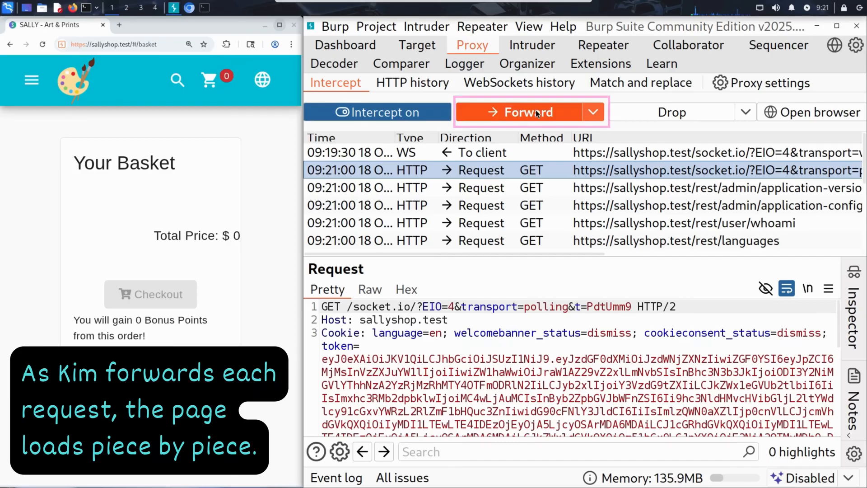
pyautogui.click(536, 112)
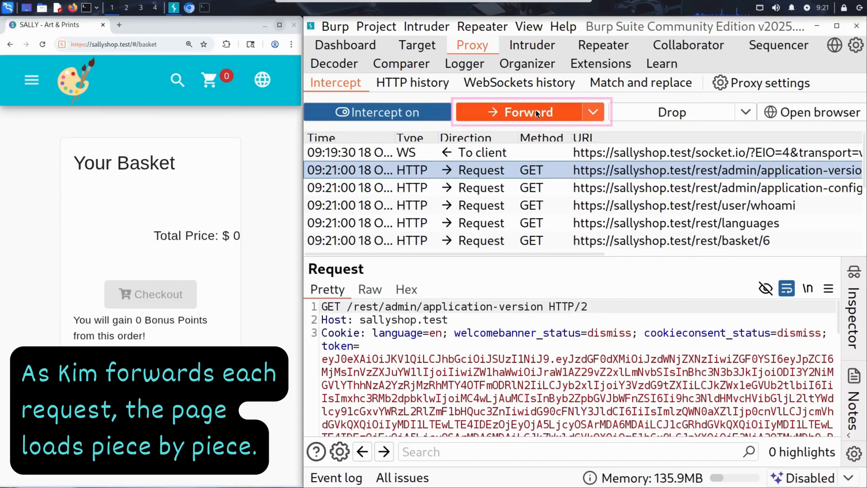
pyautogui.click(536, 110)
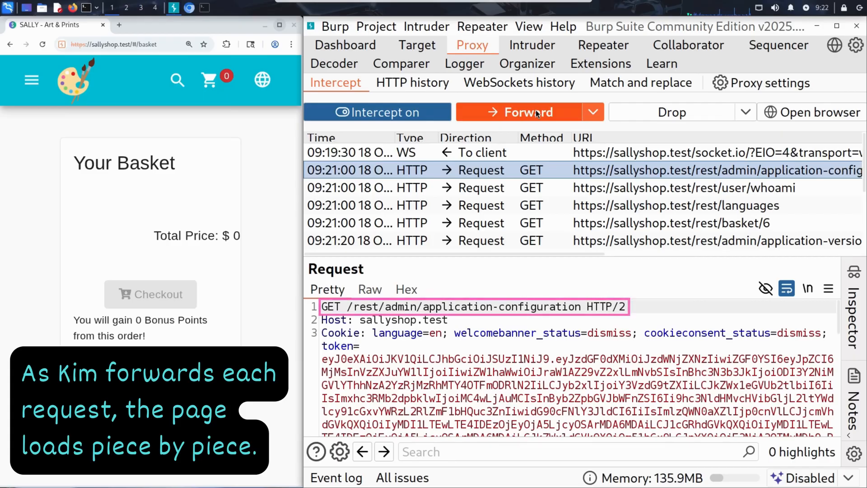
pyautogui.click(535, 112)
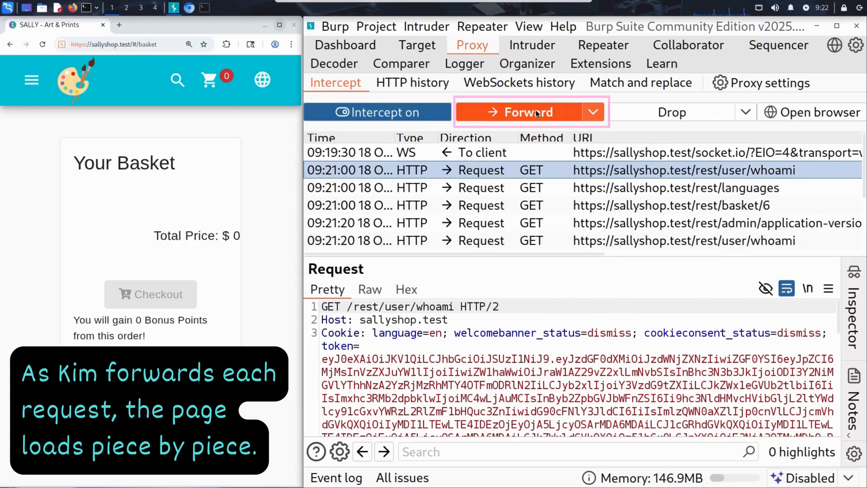
pyautogui.click(536, 112)
pyautogui.click(535, 112)
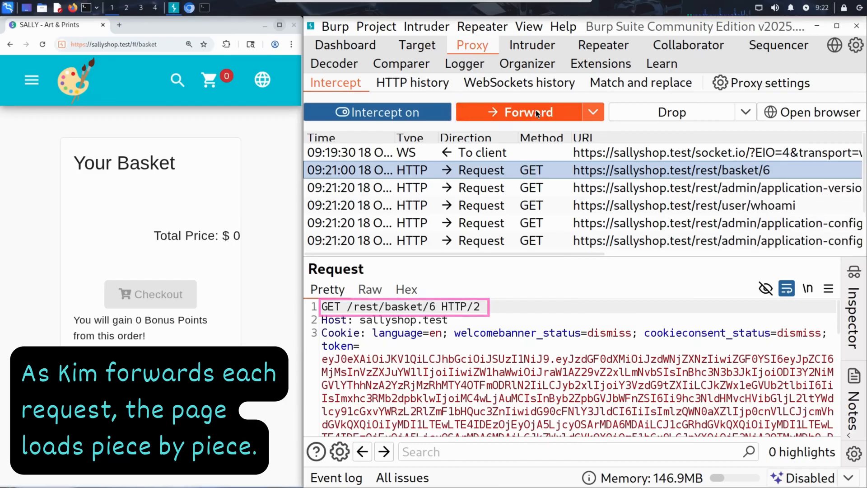